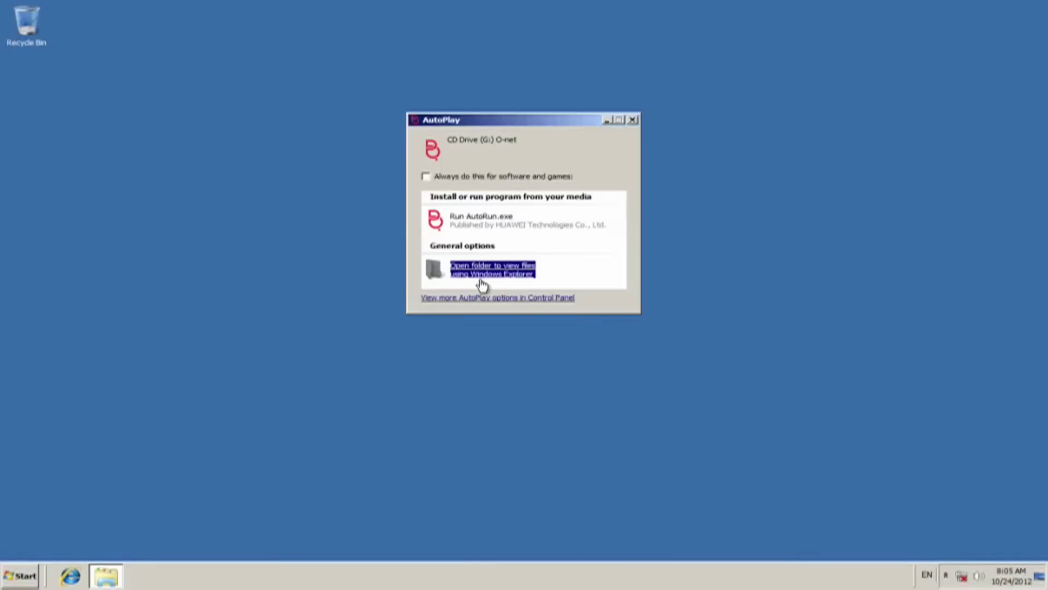
Step: Run AutoRun.exe and install O-net Mobile Broadband in English with the default folder and shortcuts
{"action": "left_click", "coordinate": [481, 225]}
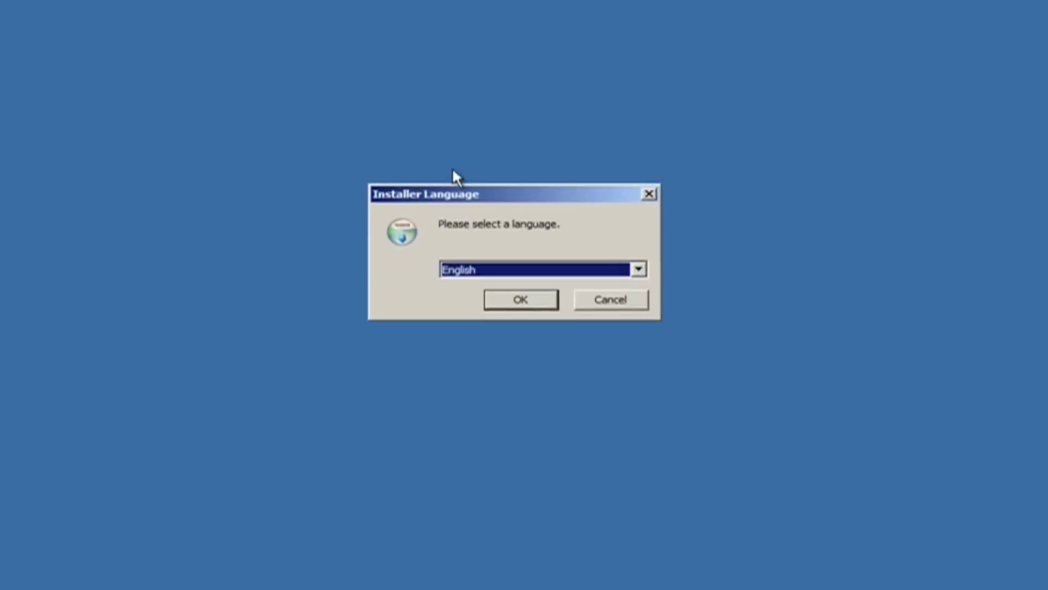
{"action": "left_click", "coordinate": [546, 284]}
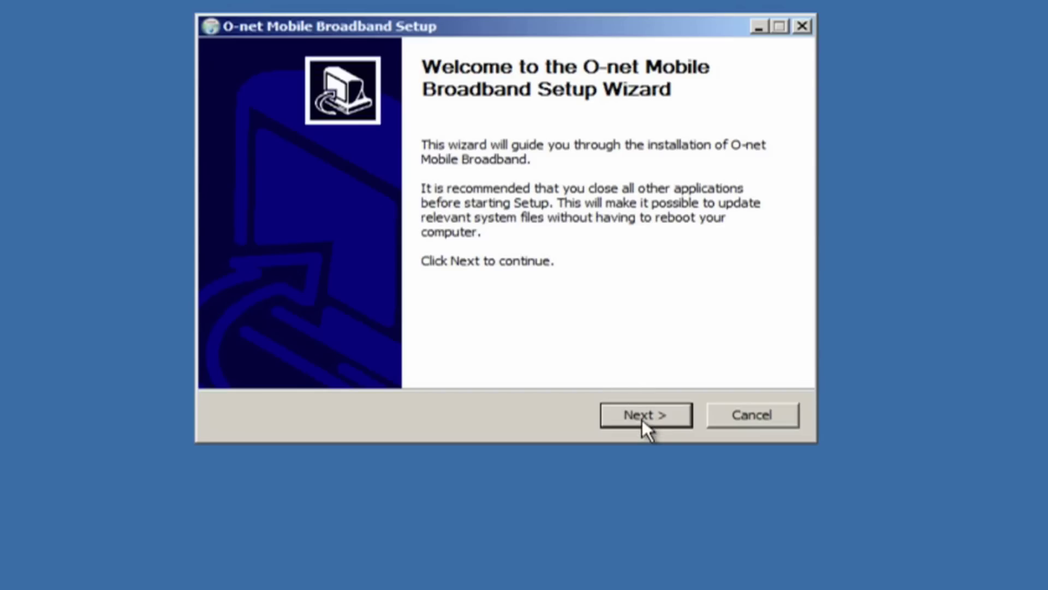
{"action": "left_click", "coordinate": [647, 421]}
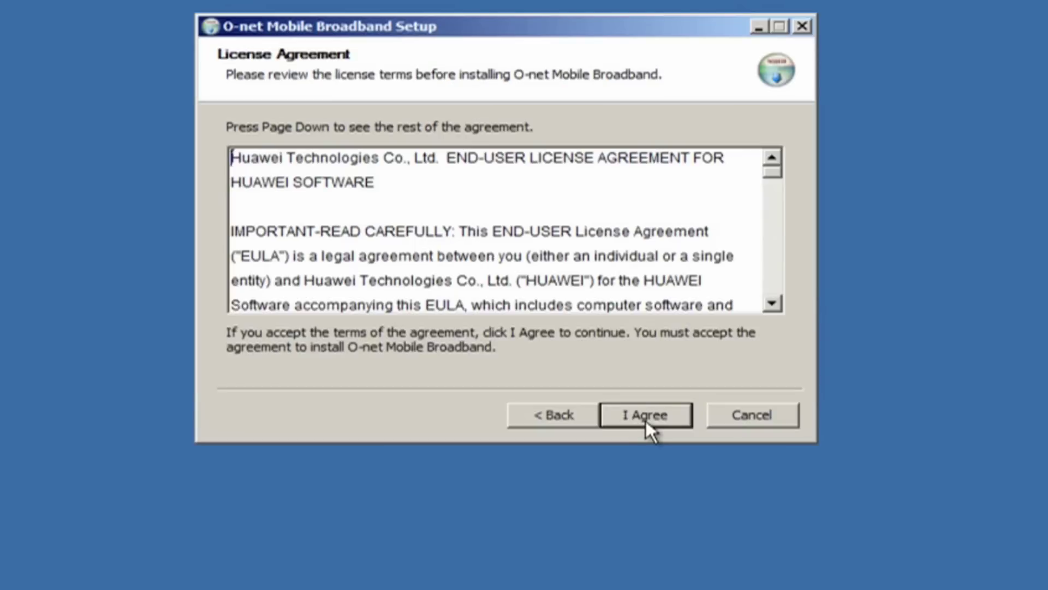
{"action": "left_click", "coordinate": [646, 421]}
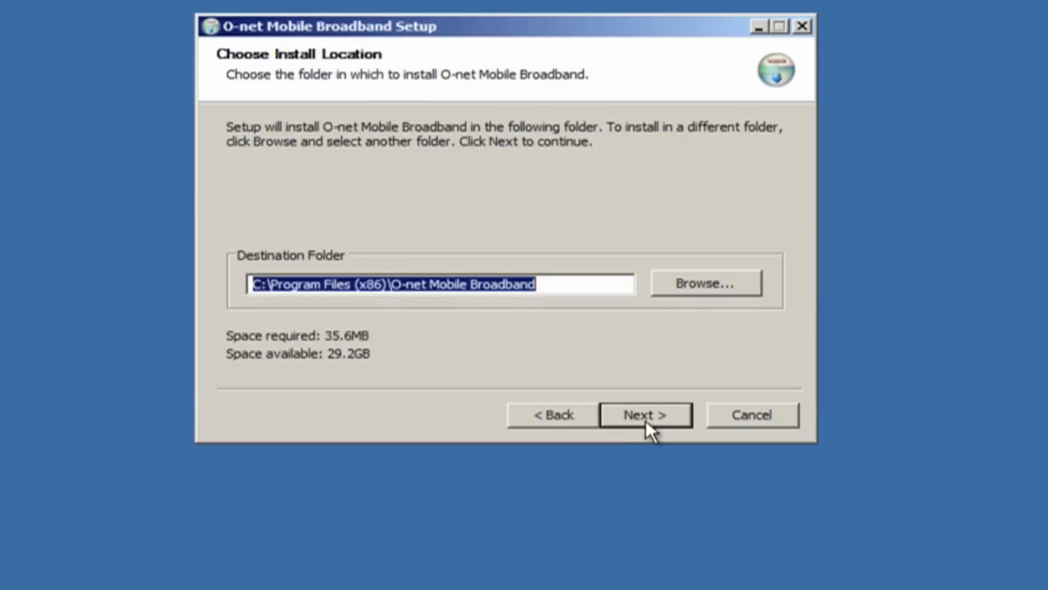
{"action": "left_click", "coordinate": [647, 420]}
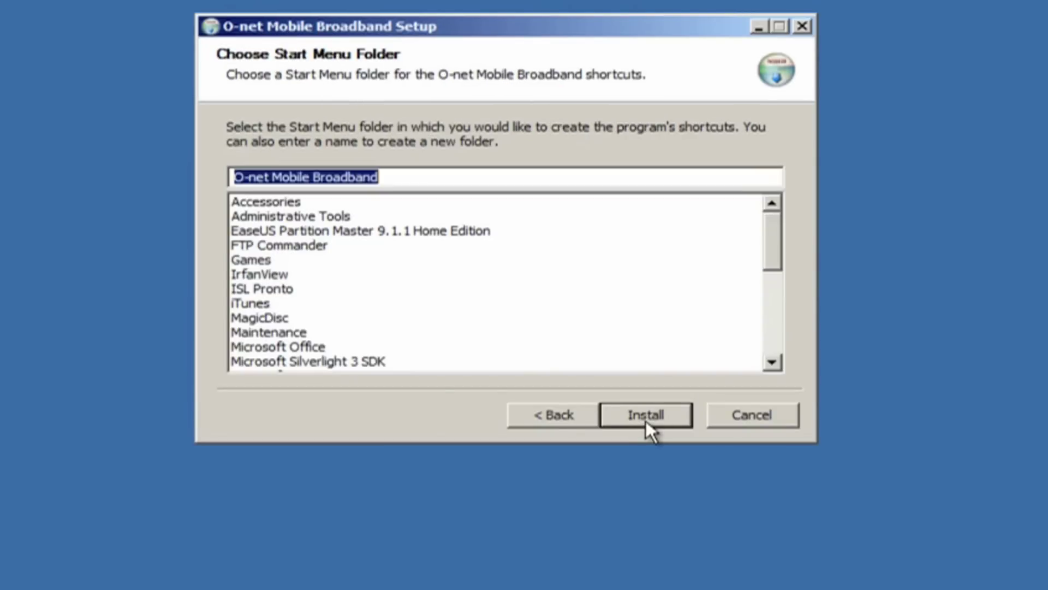
{"action": "left_click", "coordinate": [647, 420]}
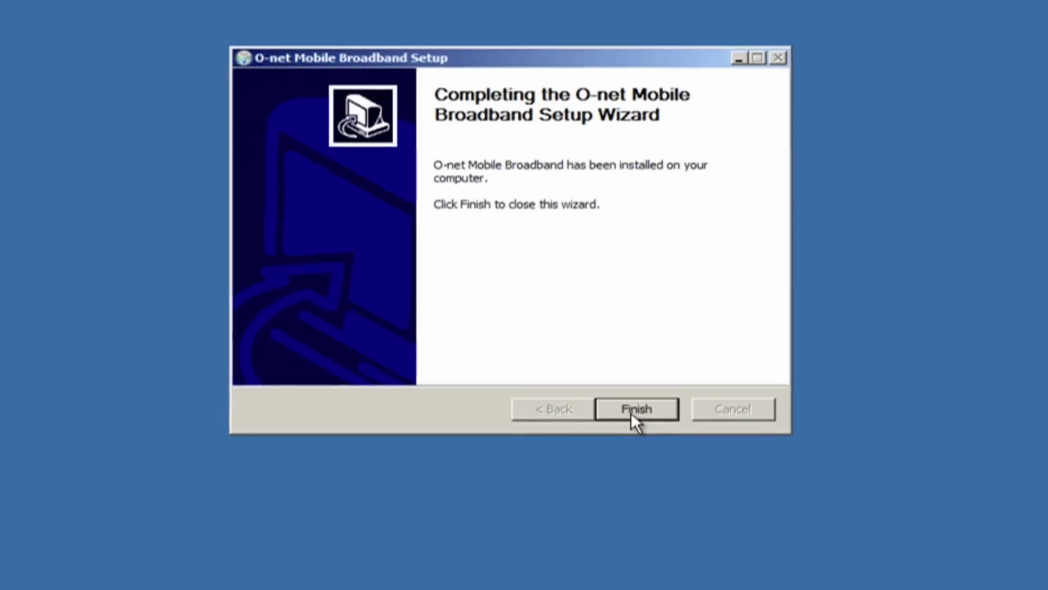
Step: Close the finished setup wizard and launch O-net Mobile Broadband from its desktop shortcut
{"action": "left_click", "coordinate": [640, 420]}
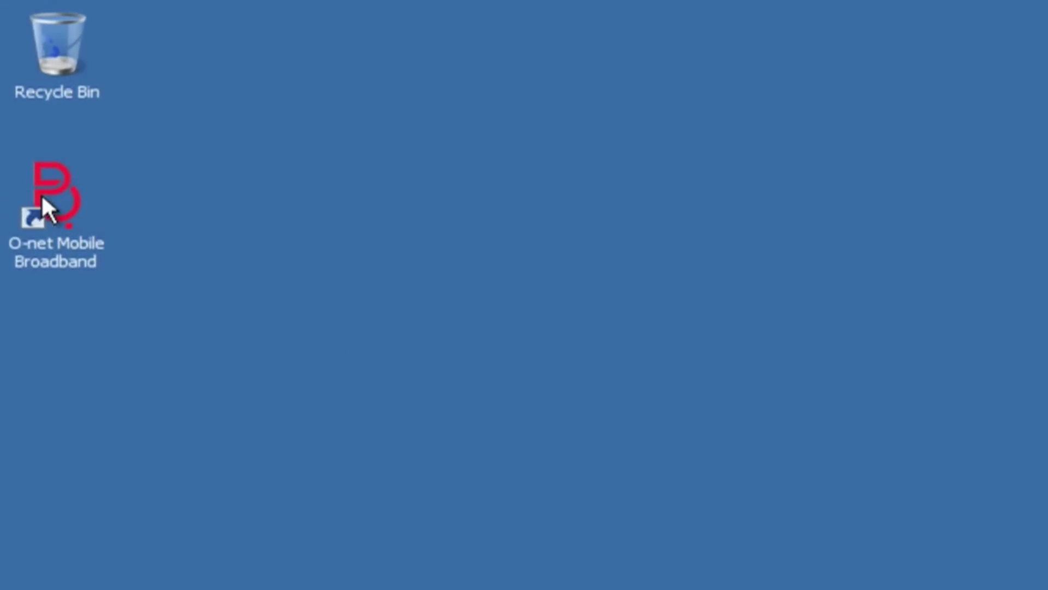
{"action": "double_click", "coordinate": [43, 197]}
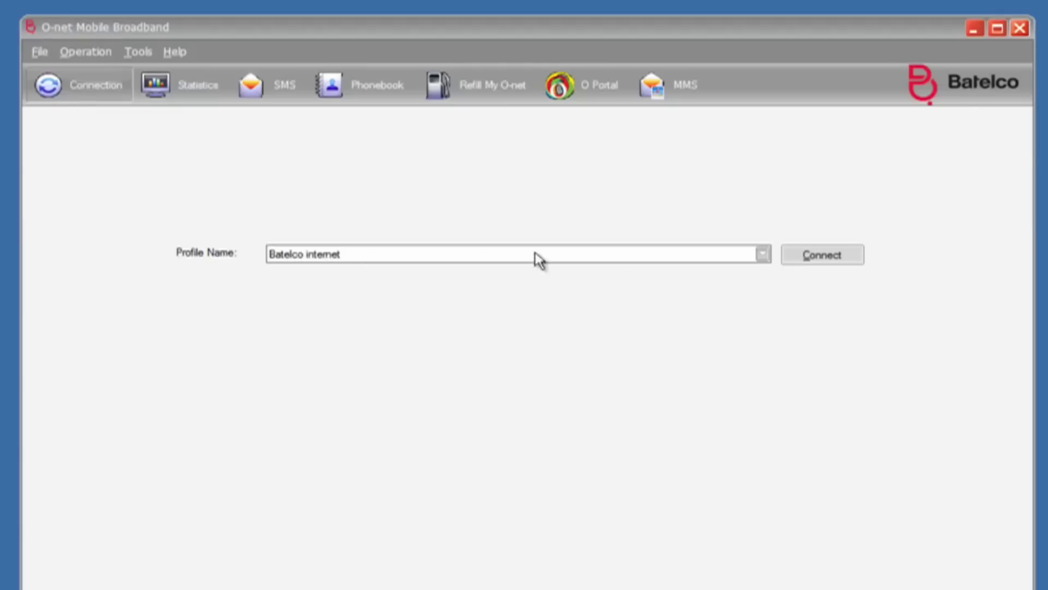
{"action": "left_click", "coordinate": [205, 92]}
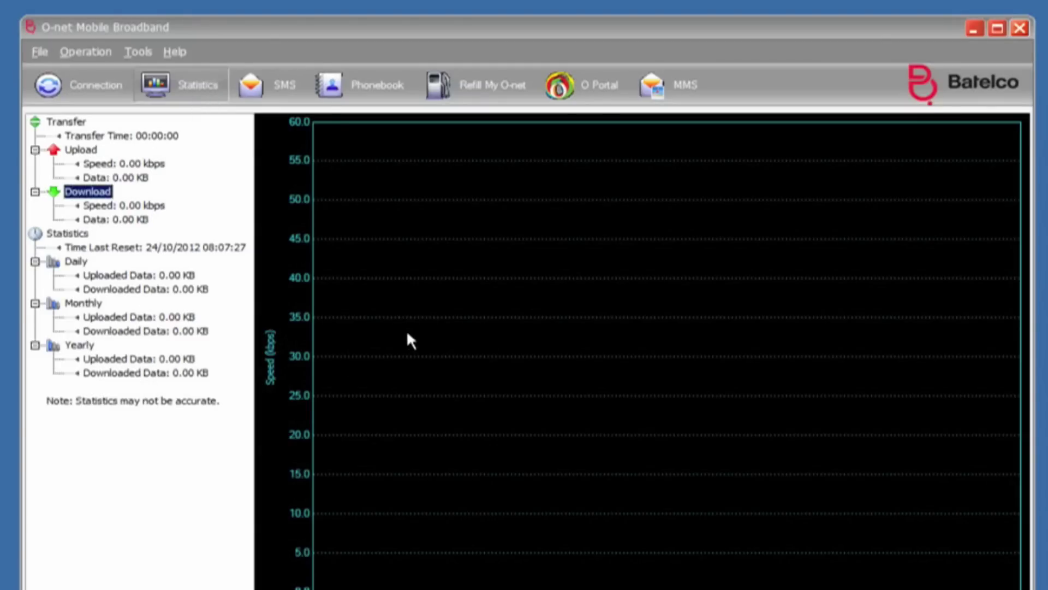
{"action": "left_click", "coordinate": [292, 88]}
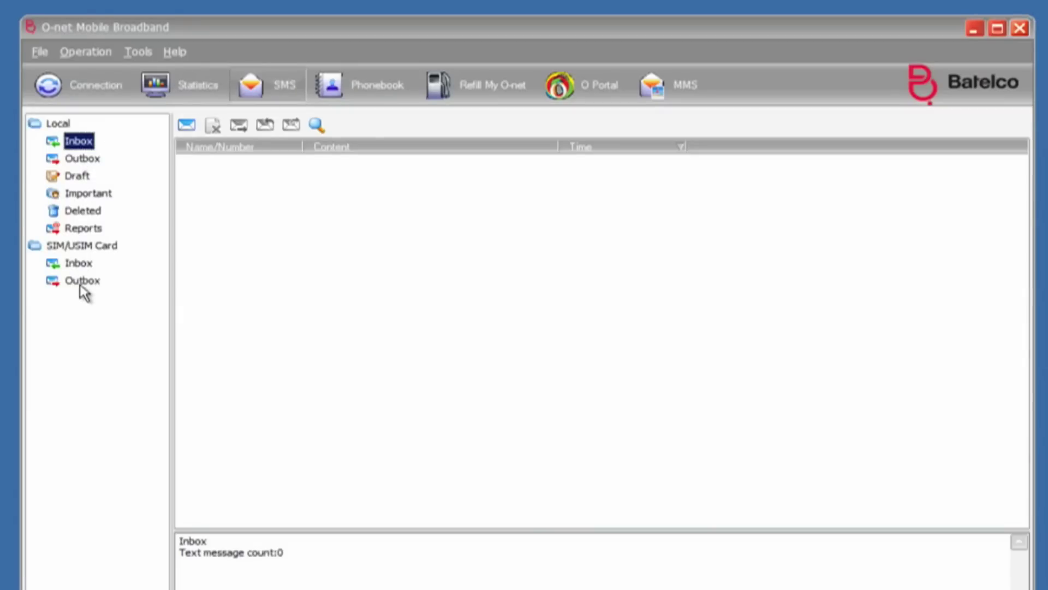
{"action": "left_click", "coordinate": [364, 98]}
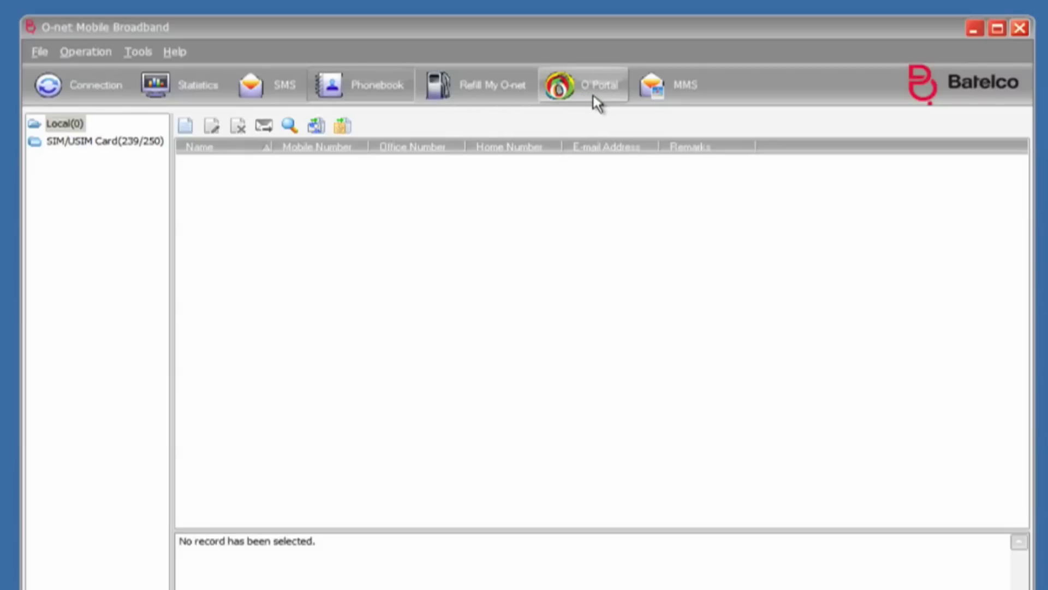
{"action": "left_click", "coordinate": [662, 97]}
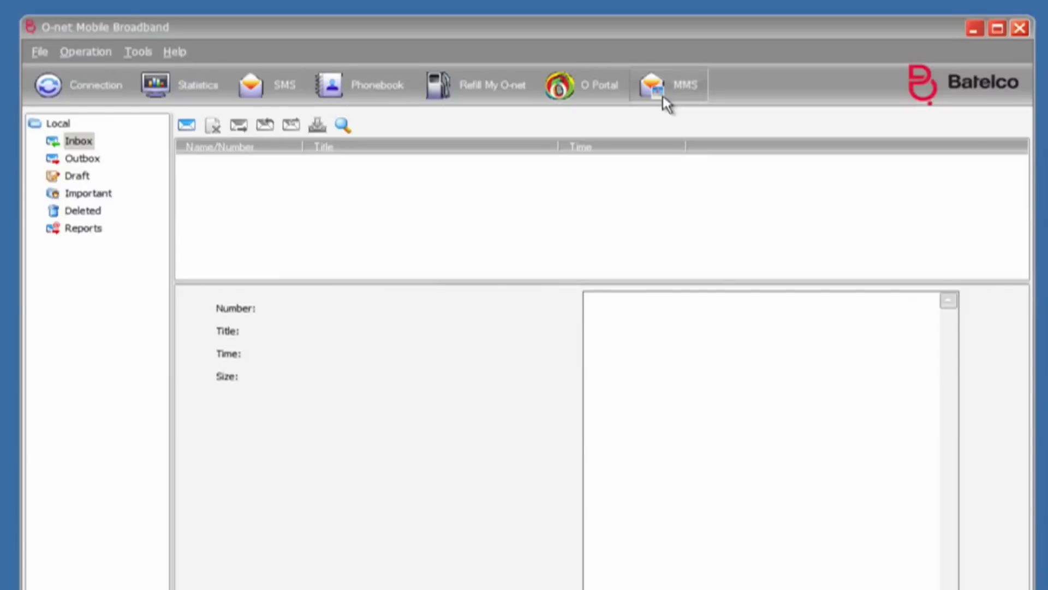
{"action": "left_click", "coordinate": [75, 106]}
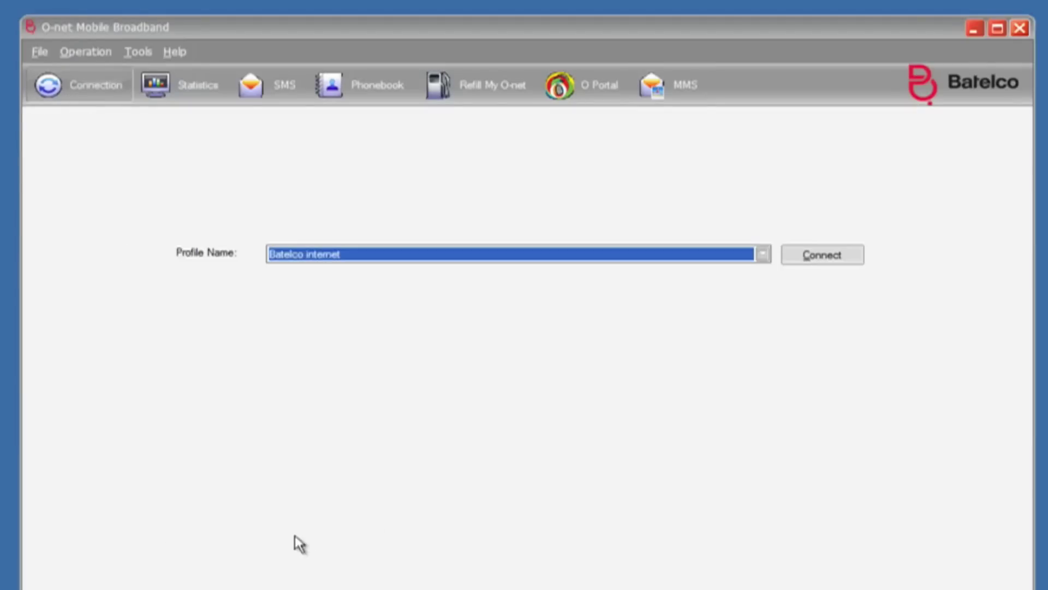
Step: Connect the Batelco internet profile over HSPA
{"action": "left_click", "coordinate": [816, 260]}
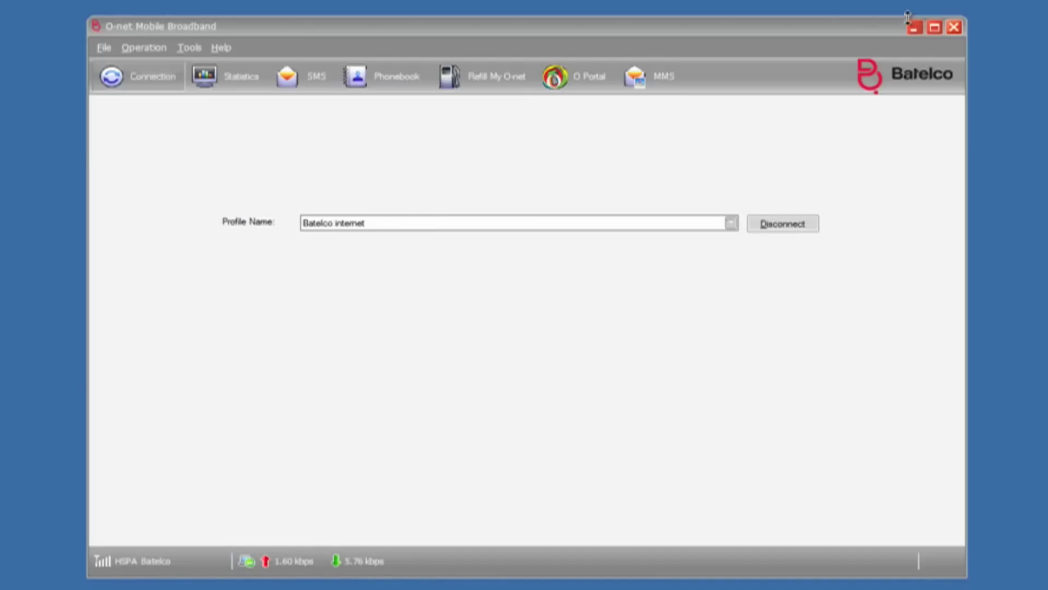
{"action": "left_click", "coordinate": [862, 51]}
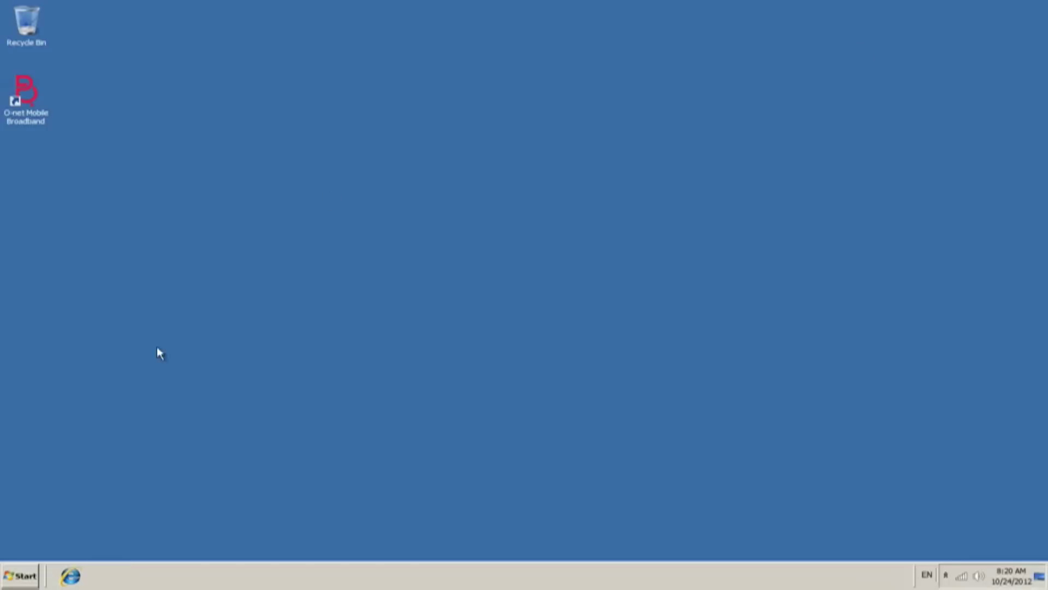
{"action": "left_click", "coordinate": [71, 577]}
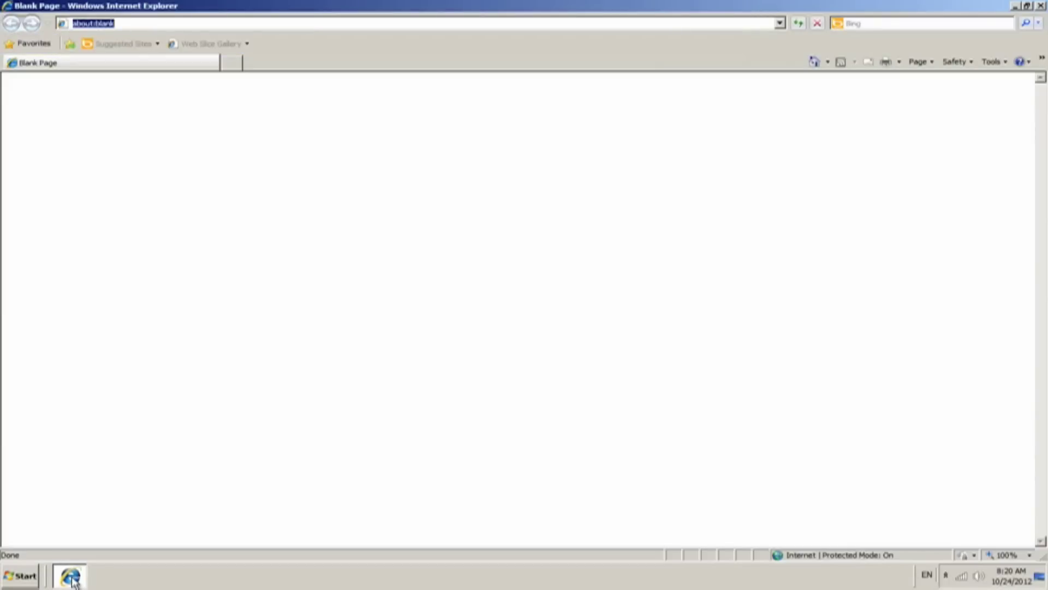
{"action": "type", "text": "ww"}
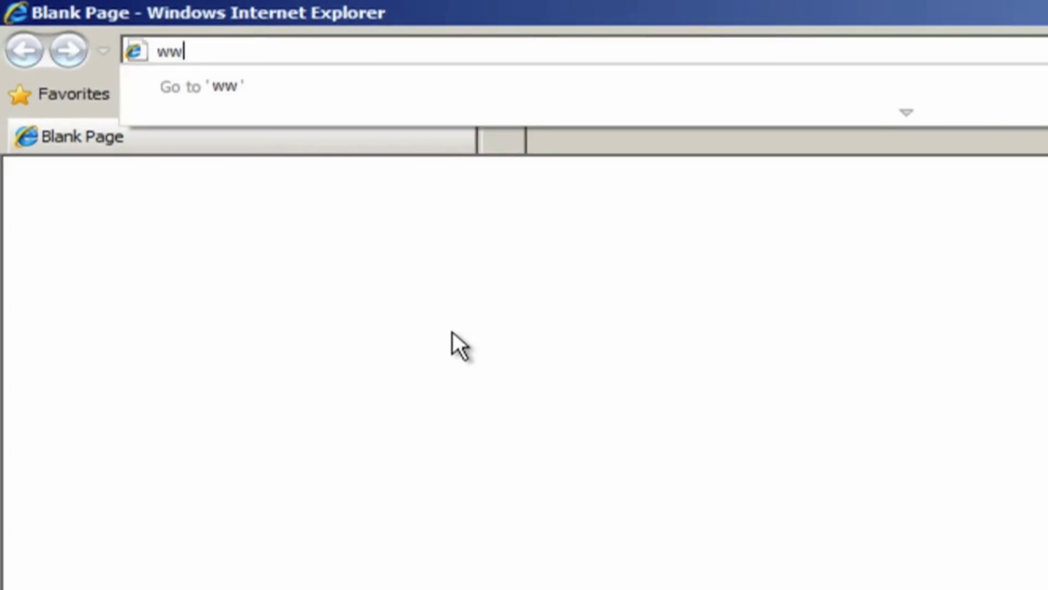
{"action": "type", "text": "w.google"}
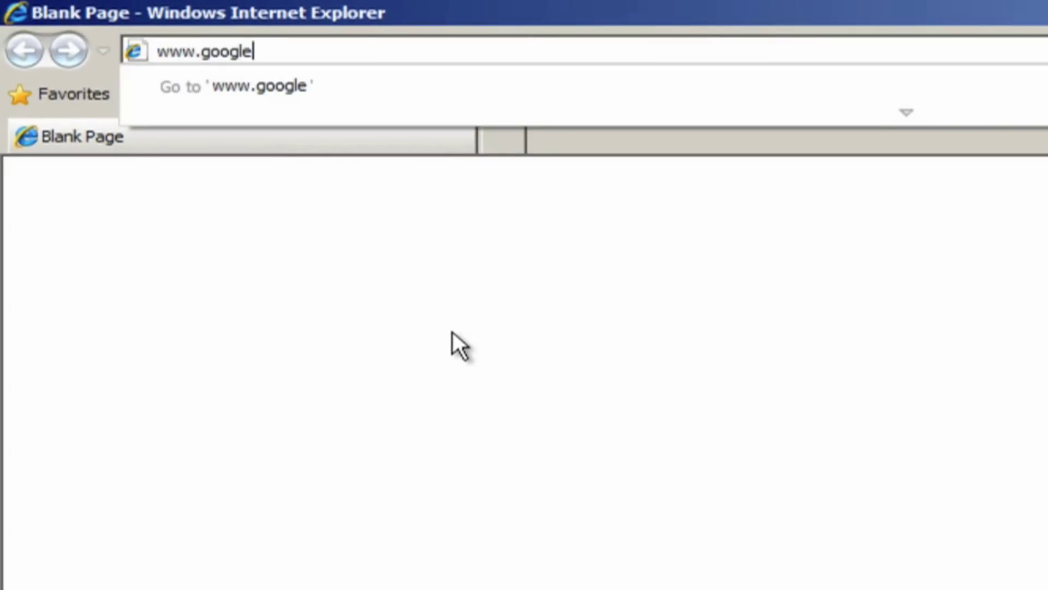
{"action": "type", "text": ".com"}
{"action": "key", "text": "Return"}
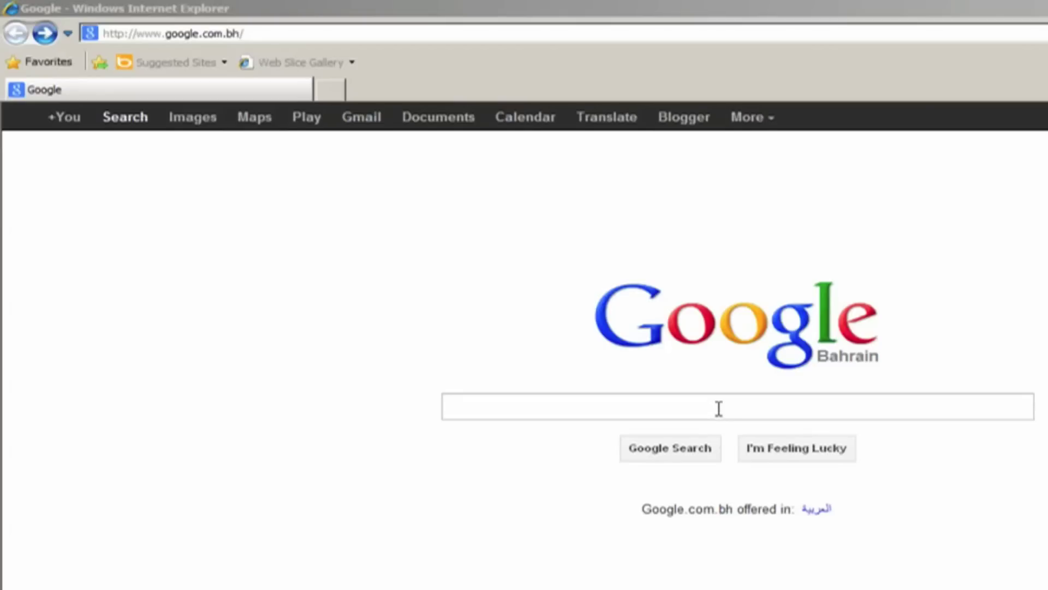
Step: Search Google for 'batelco'
{"action": "left_click", "coordinate": [719, 409]}
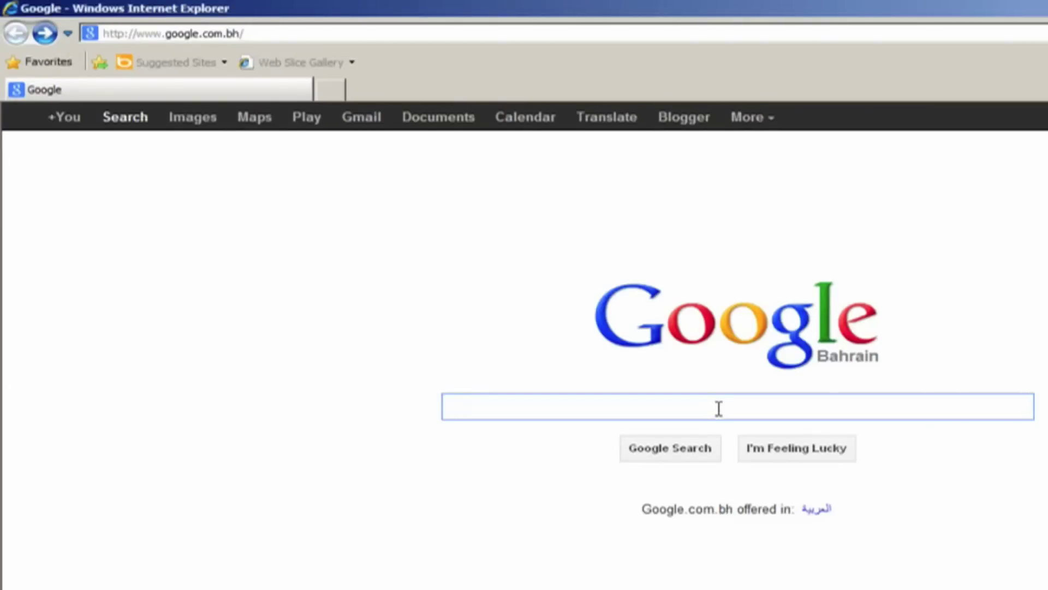
{"action": "type", "text": "batelco"}
{"action": "key", "text": "Return"}
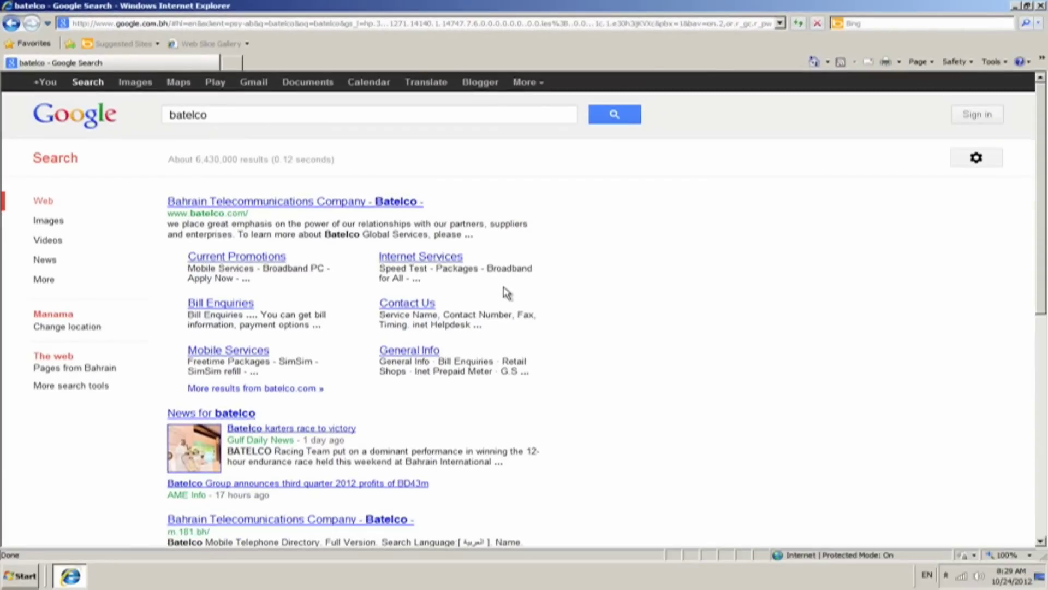
Step: Close Internet Explorer, reopen O-net Mobile Broadband and disconnect the Batelco profile
{"action": "left_click", "coordinate": [1043, 8]}
{"action": "double_click", "coordinate": [26, 106]}
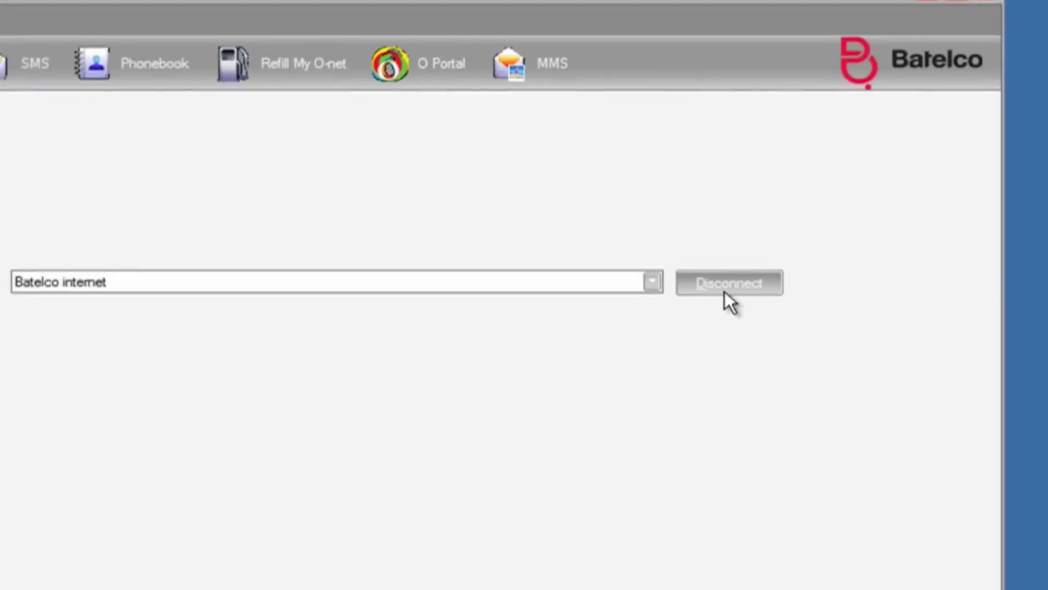
{"action": "left_click", "coordinate": [727, 289]}
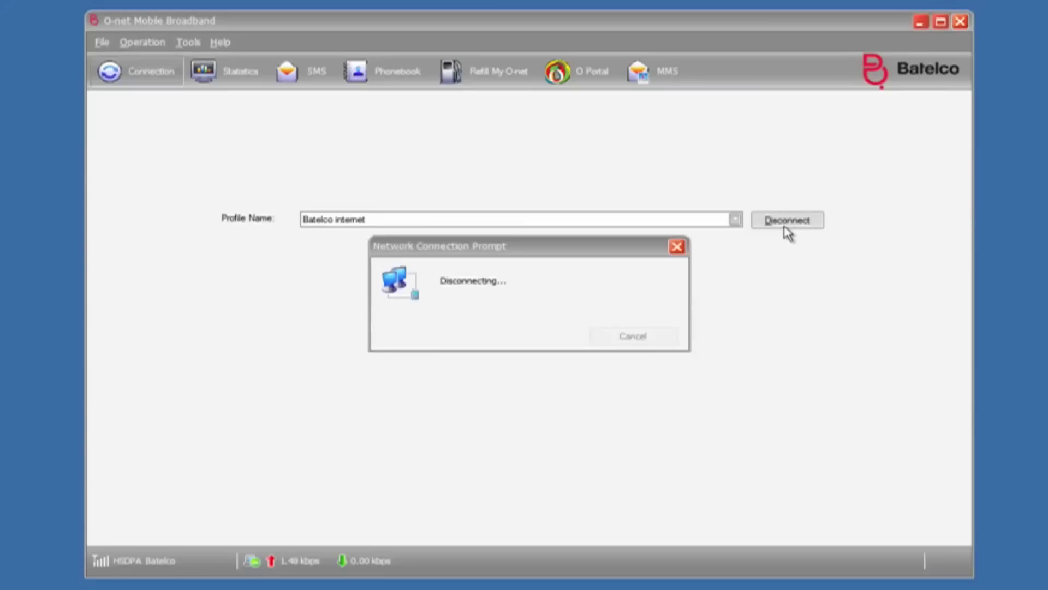